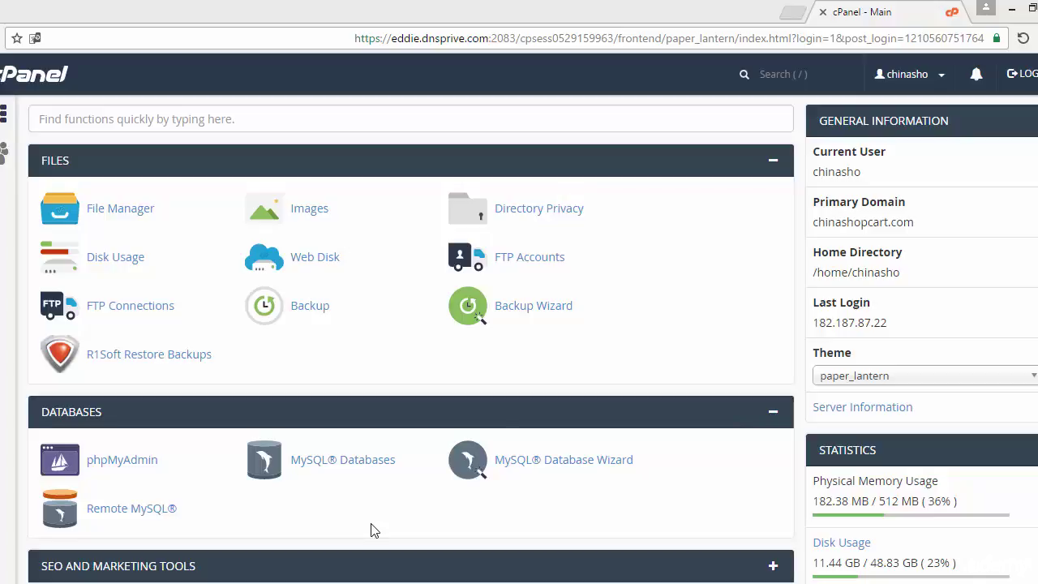
Step: Create a new MySQL database with the name magento2 after the account prefix
left_click(365, 468)
left_click(364, 468)
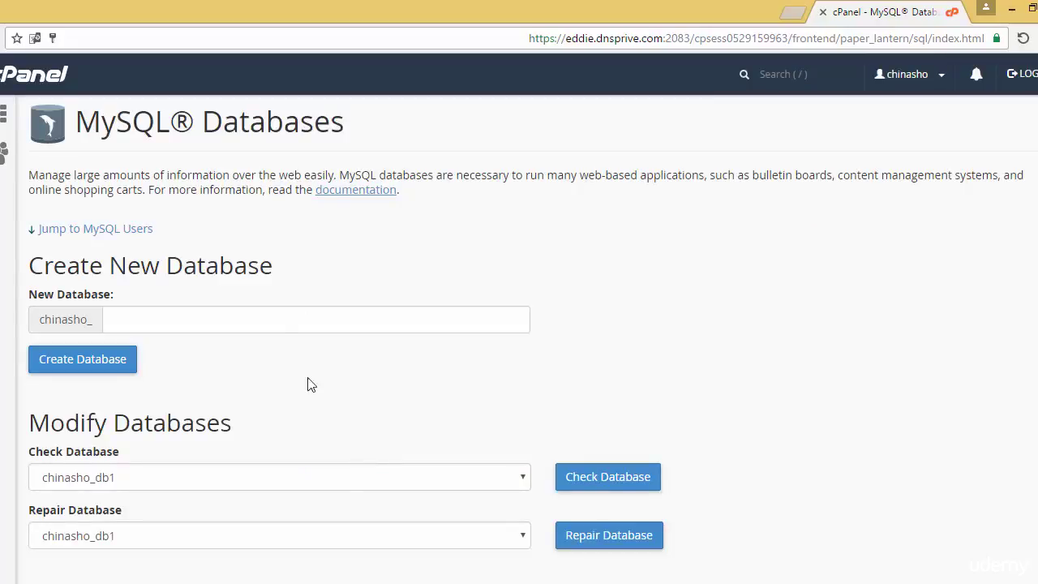
left_click(237, 320)
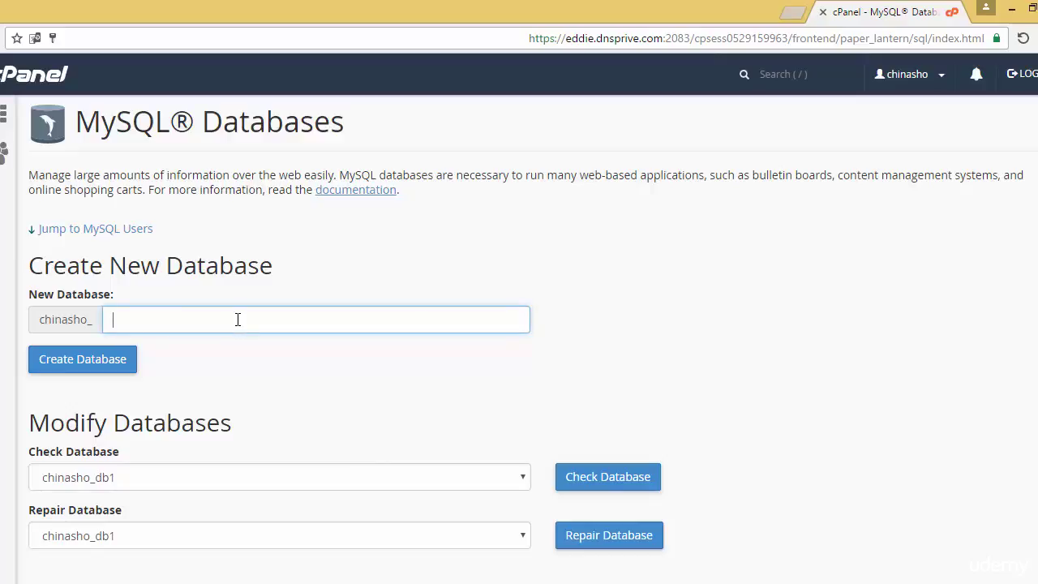
type("magento2")
left_click(107, 370)
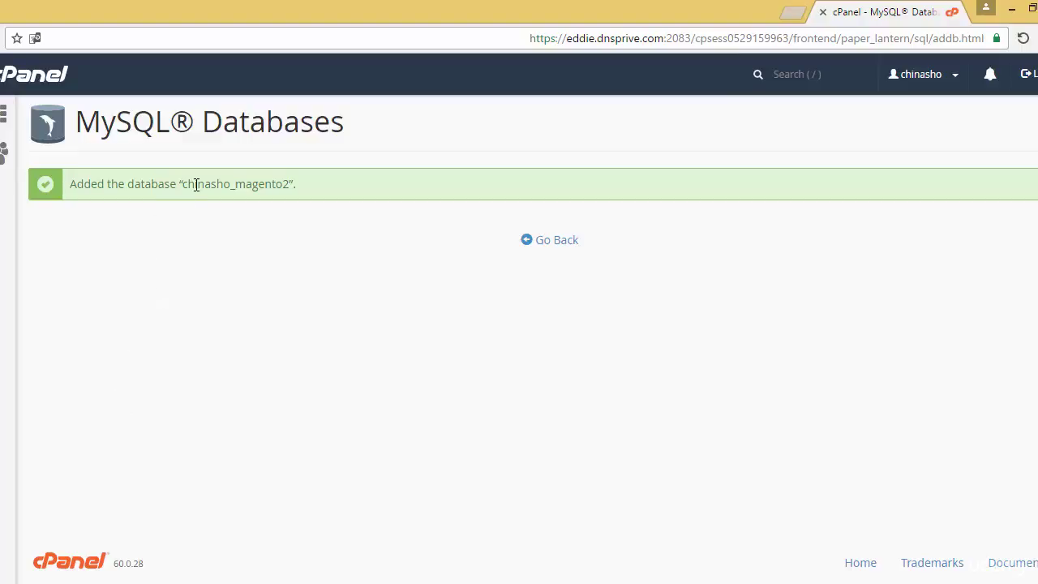
Step: Copy the full name of the new database and record it in the WordPad document as "db name: chinasho_magento2"
left_click_drag(184, 185, 290, 185)
key("ctrl+c")
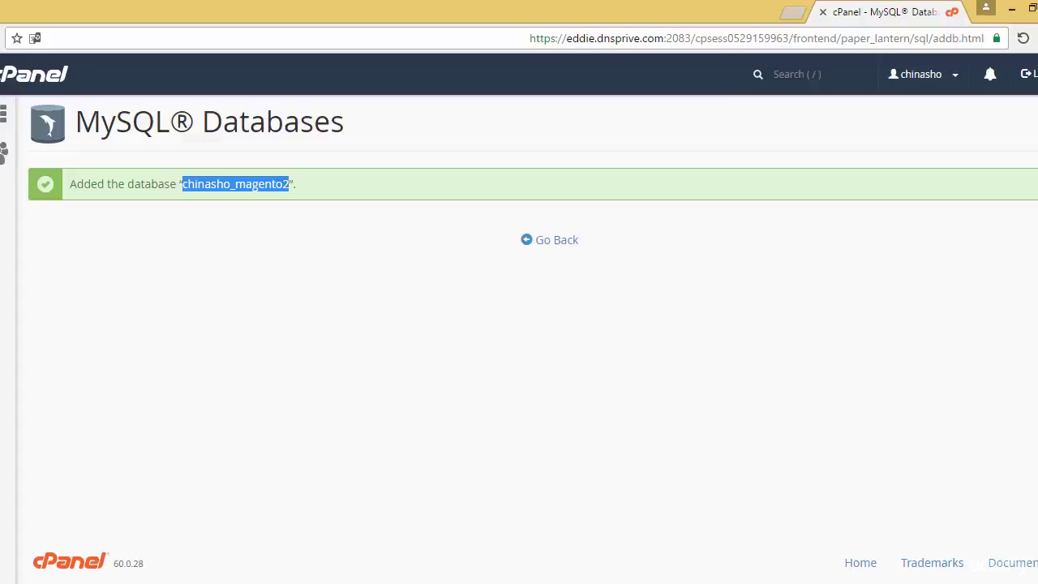
left_click(625, 528)
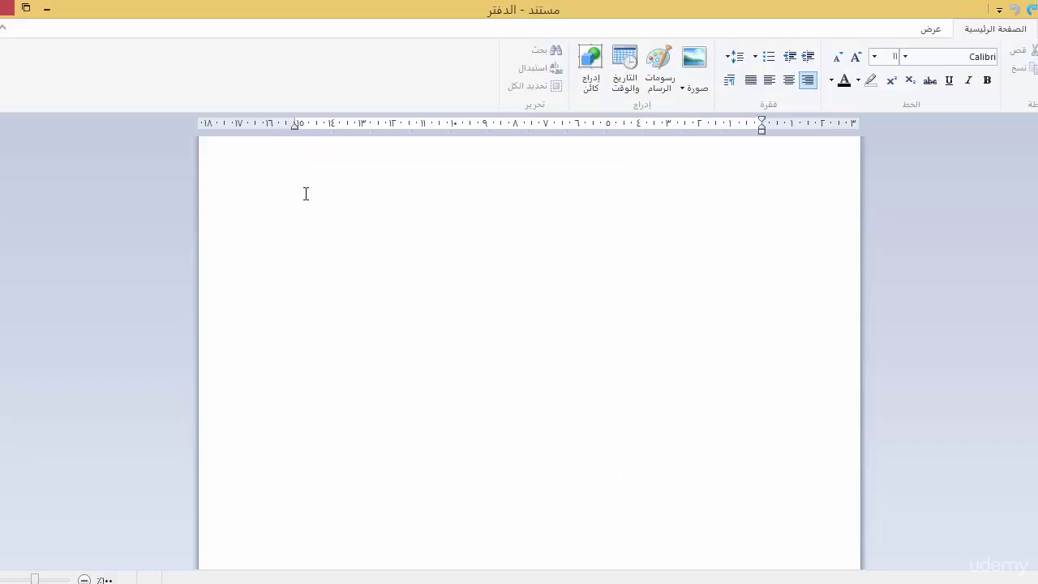
key("ctrl+shift")
type("db:")
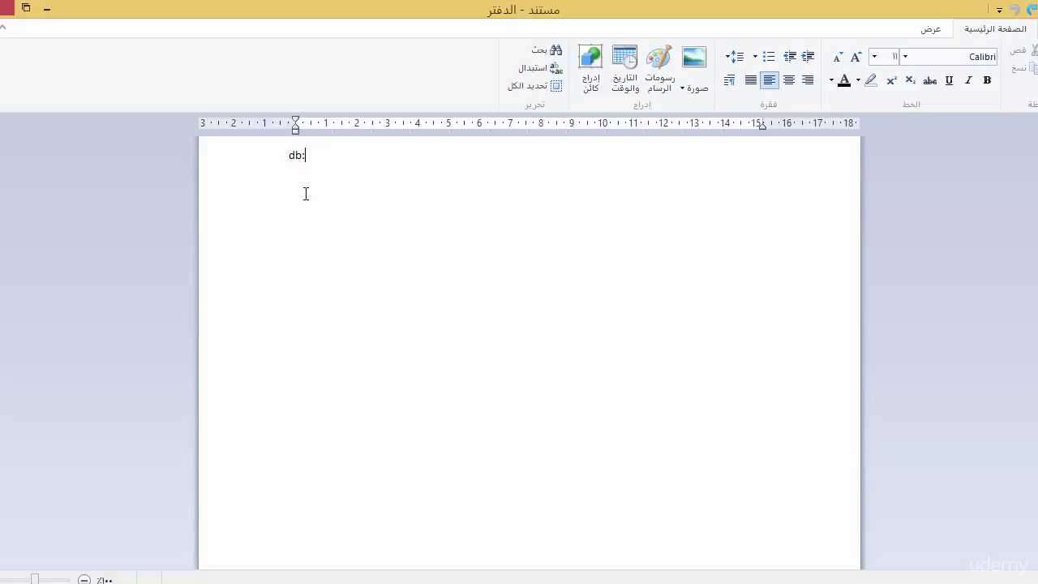
key("BackSpace")
type("name:")
left_click(295, 155)
type("b")
left_click(370, 155)
key("ctrl+v")
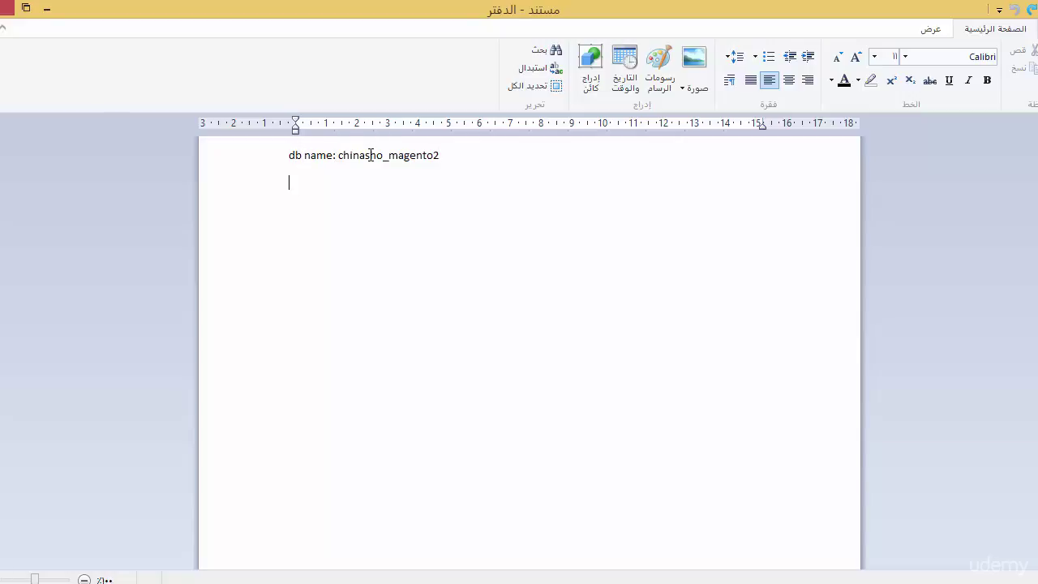
Step: Add the labels "user:" and "pass:" on separate lines below the database name
type("u")
key("BackSpace")
type("user:")
key("Return")
type("passs")
key("BackSpace")
key("BackSpace")
type("s:")
key("Return")
Step: Switch back to cPanel's MySQL Databases page and enter usermag2 as the username of a new MySQL user
left_click(46, 12)
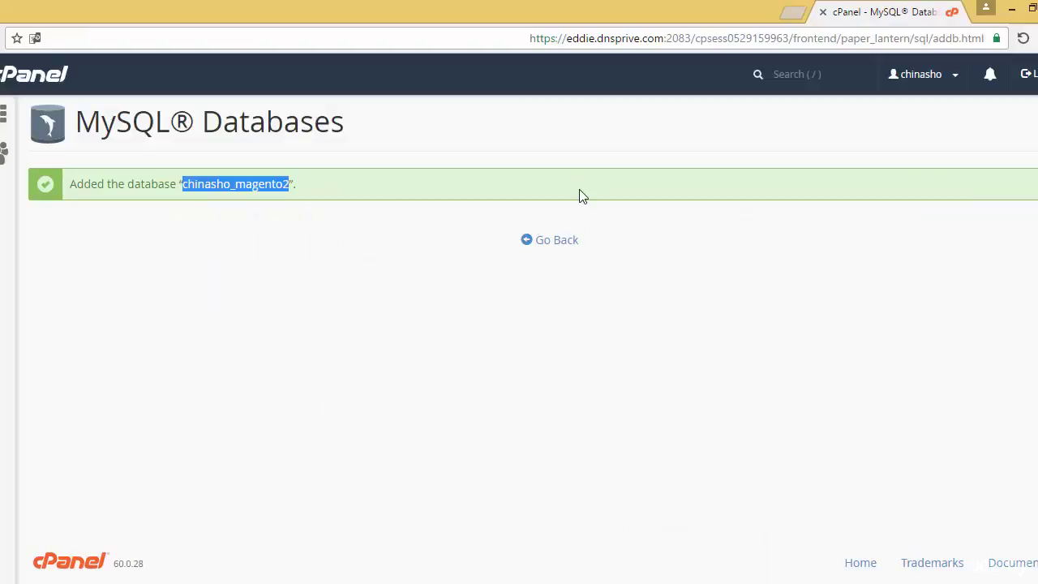
left_click(567, 249)
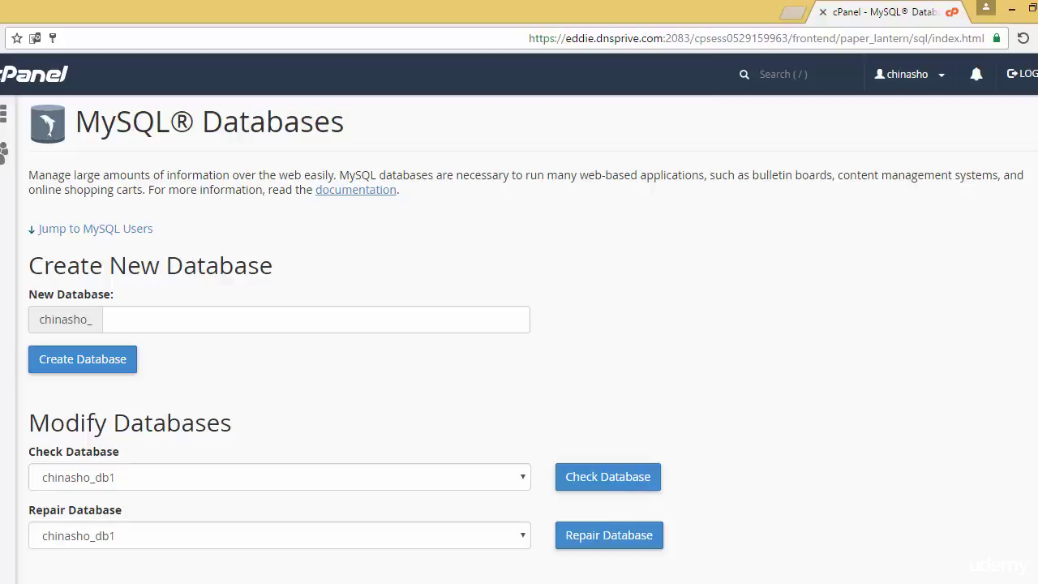
scroll(525, 325, "down", 4)
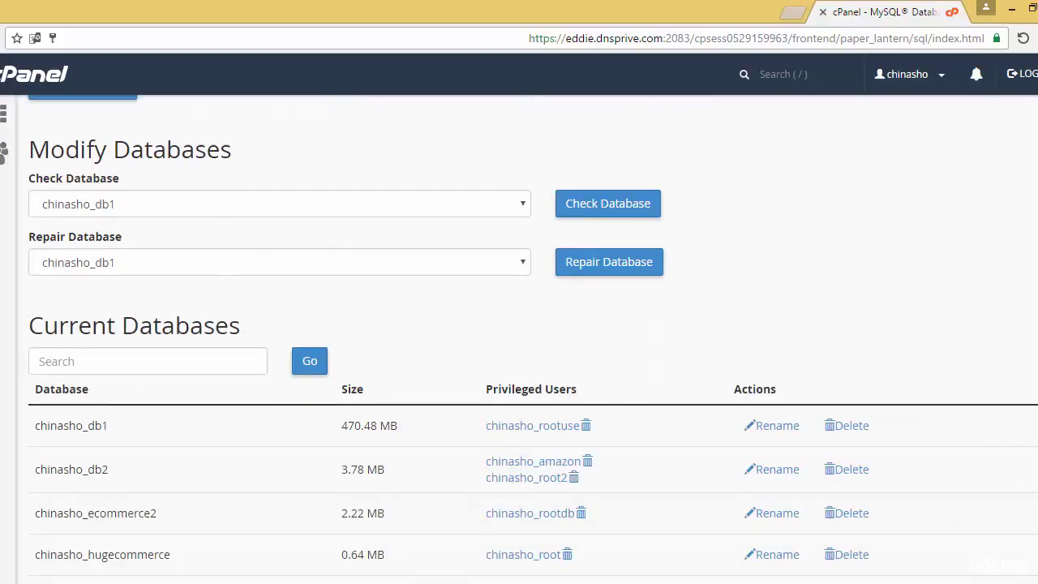
scroll(525, 339, "down", 2)
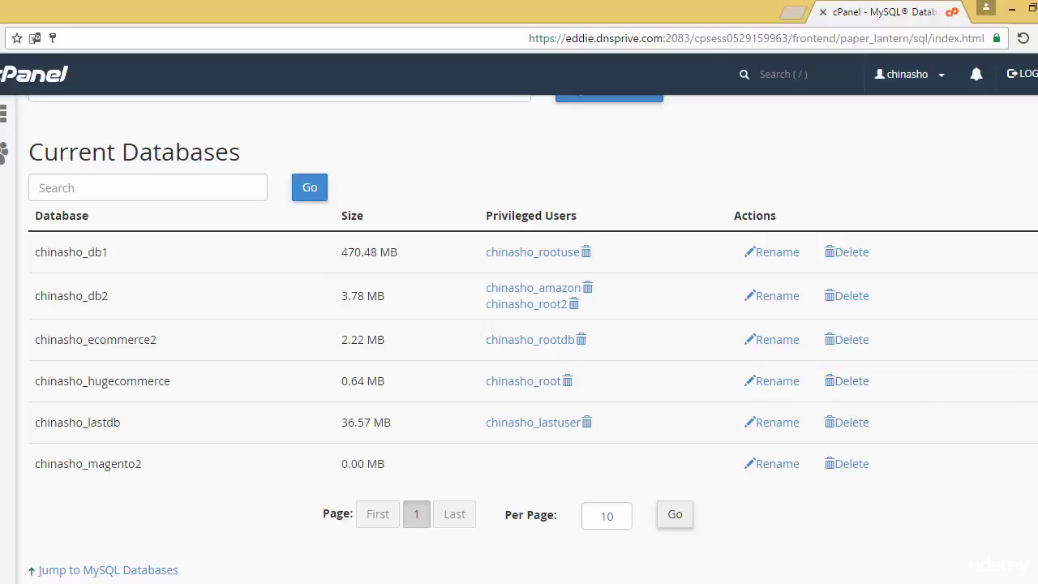
scroll(533, 339, "down", 3)
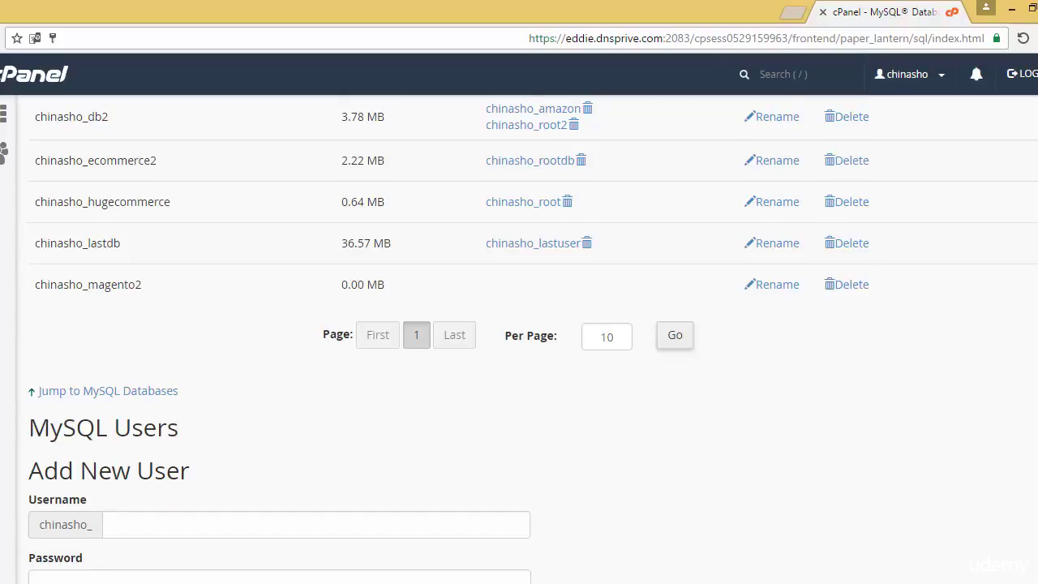
scroll(532, 332, "down", 1)
scroll(532, 332, "down", 2)
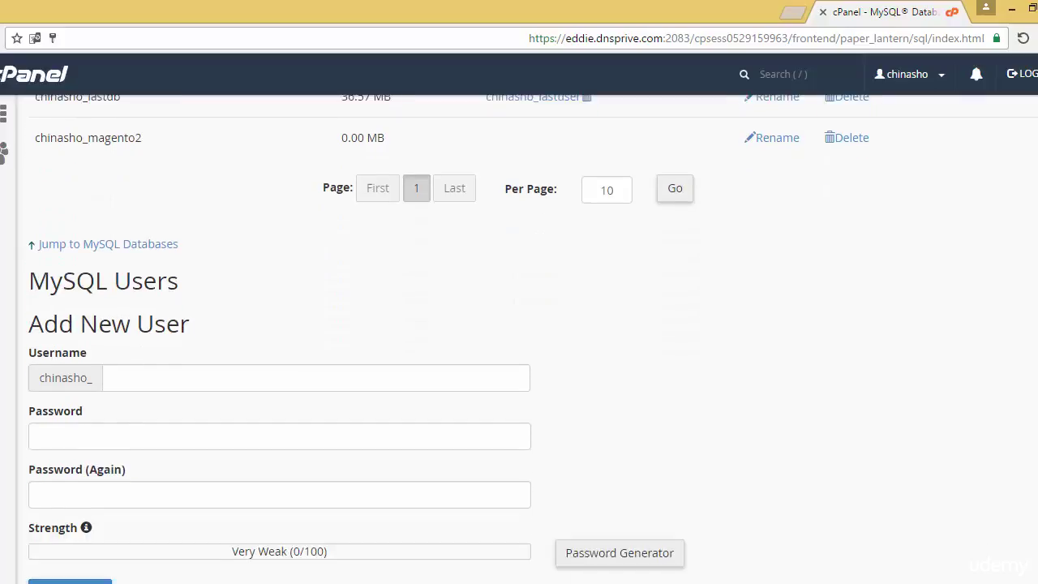
scroll(532, 332, "down", 4)
scroll(1008, 364, "up", 2)
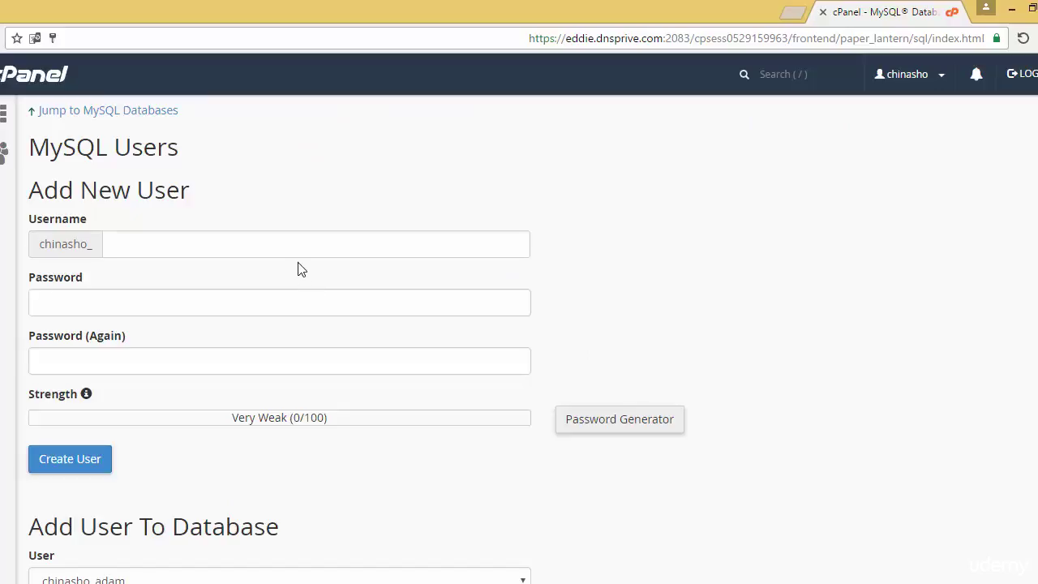
left_click(269, 241)
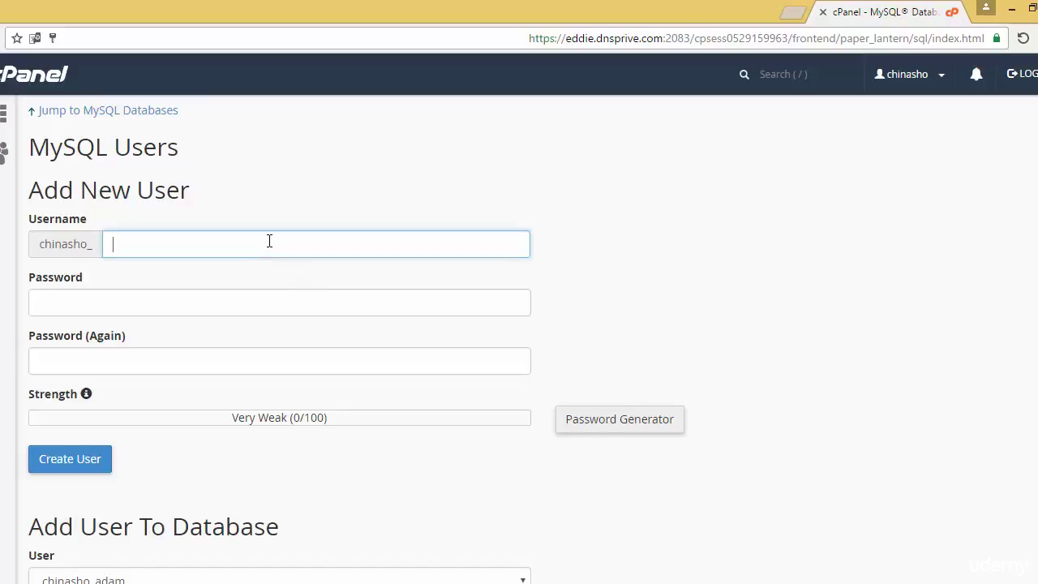
type("nerw")
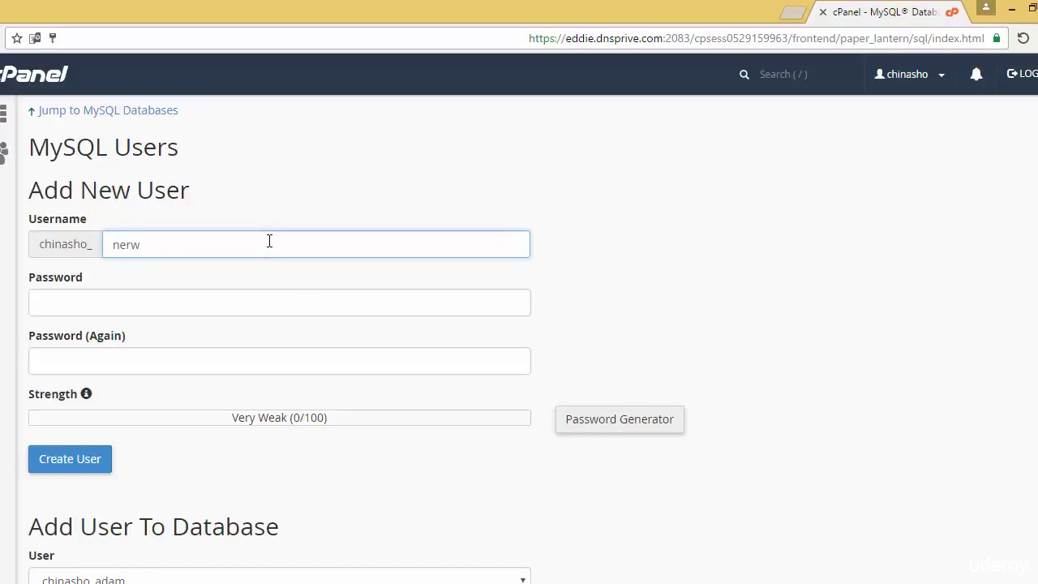
key("BackSpace")
key("BackSpace")
key("BackSpace")
key("BackSpace")
type("usermag2")
left_click(185, 309)
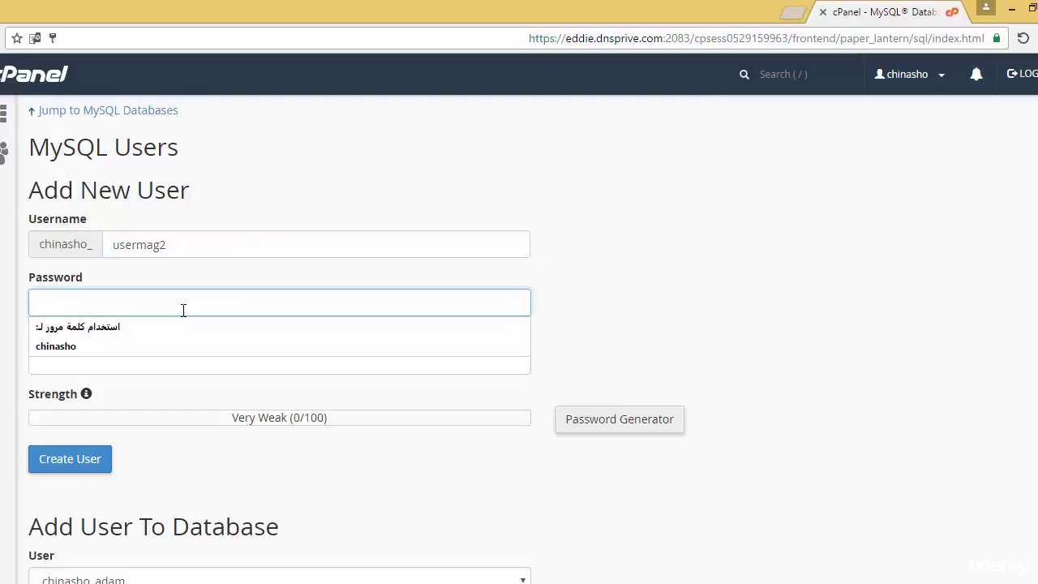
left_click(179, 247)
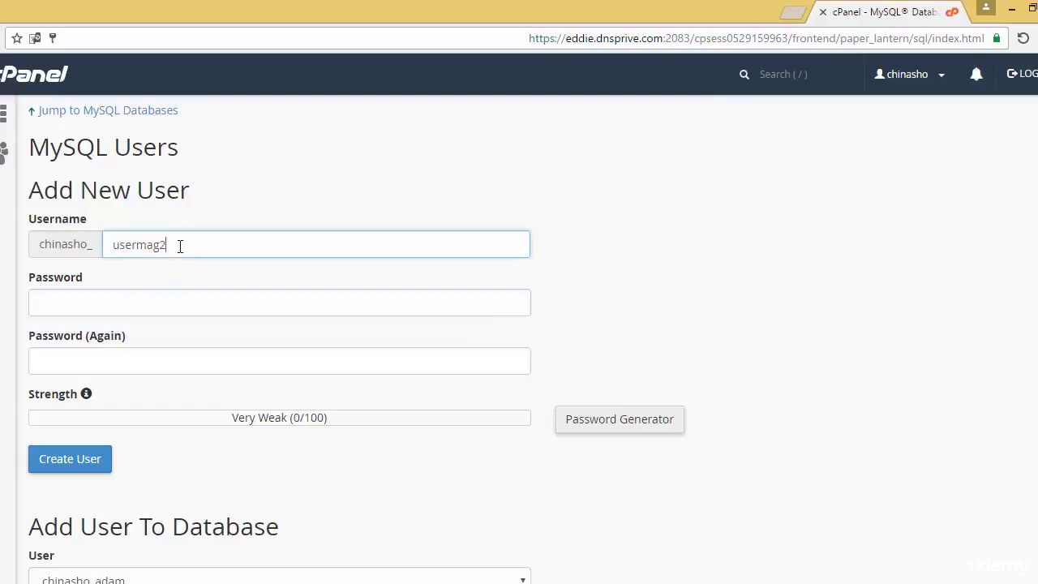
left_click(196, 300)
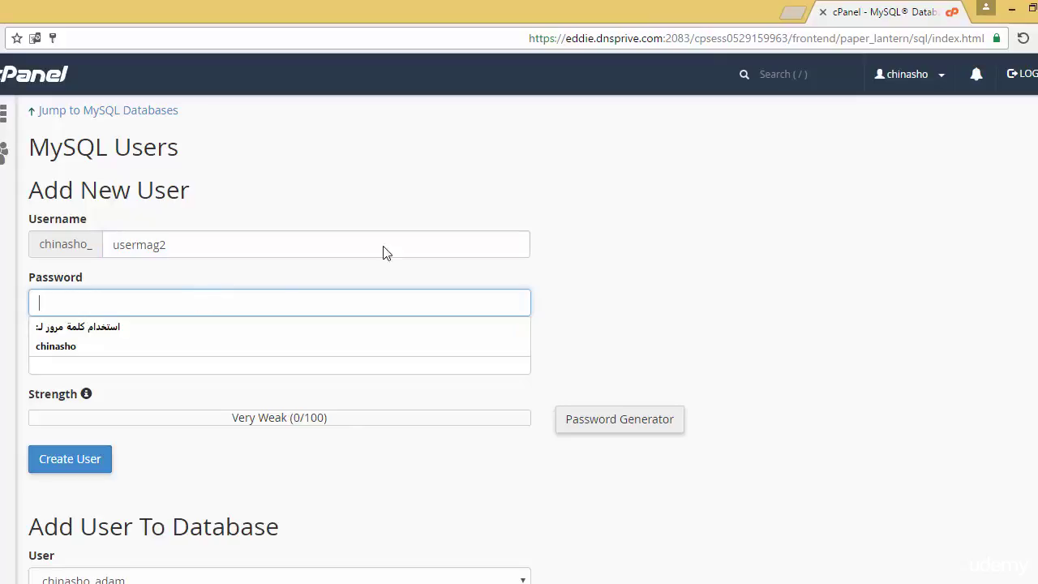
left_click(642, 246)
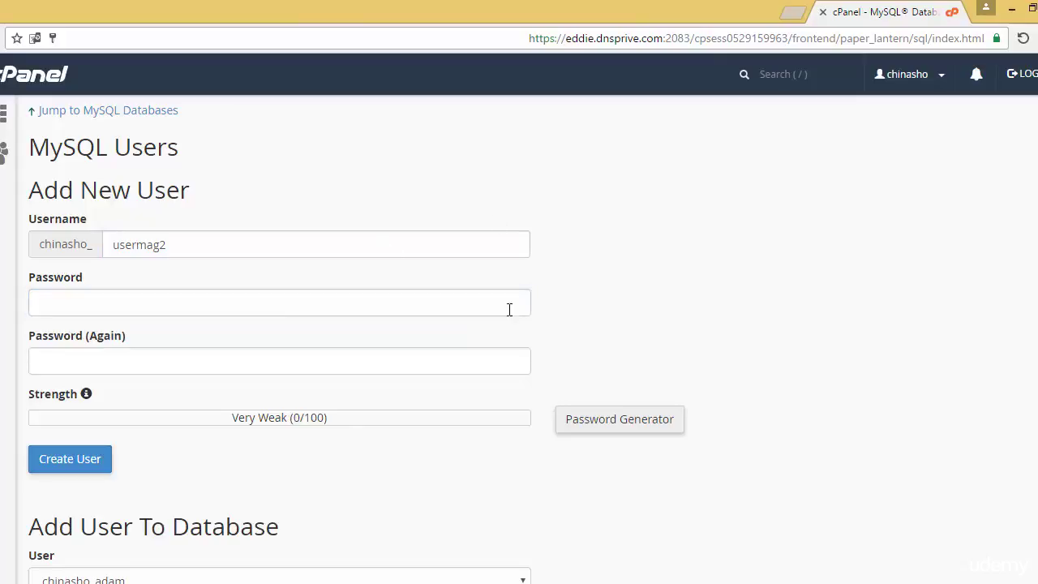
left_click(399, 301)
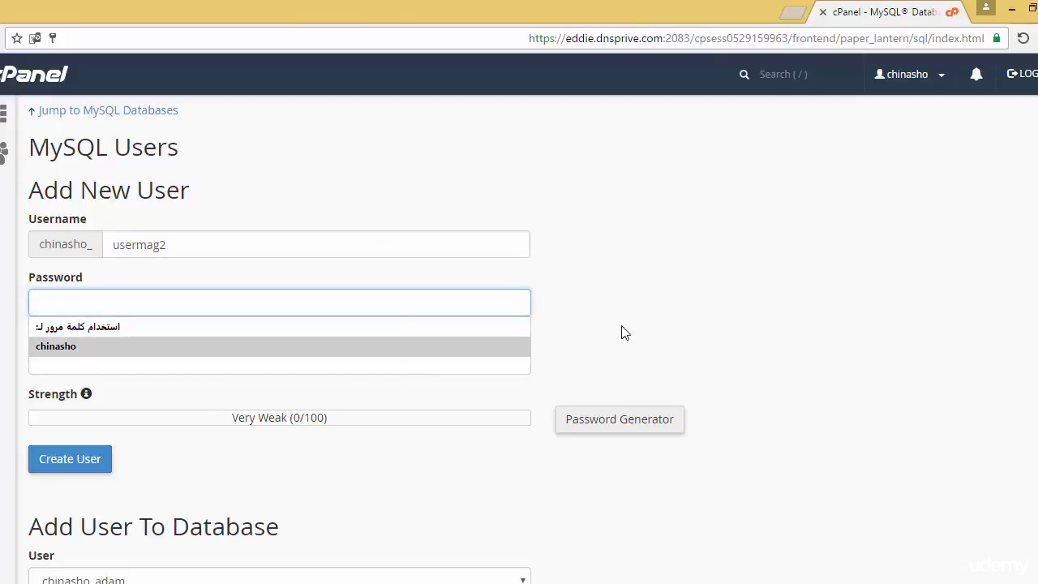
key("Escape")
left_click(669, 323)
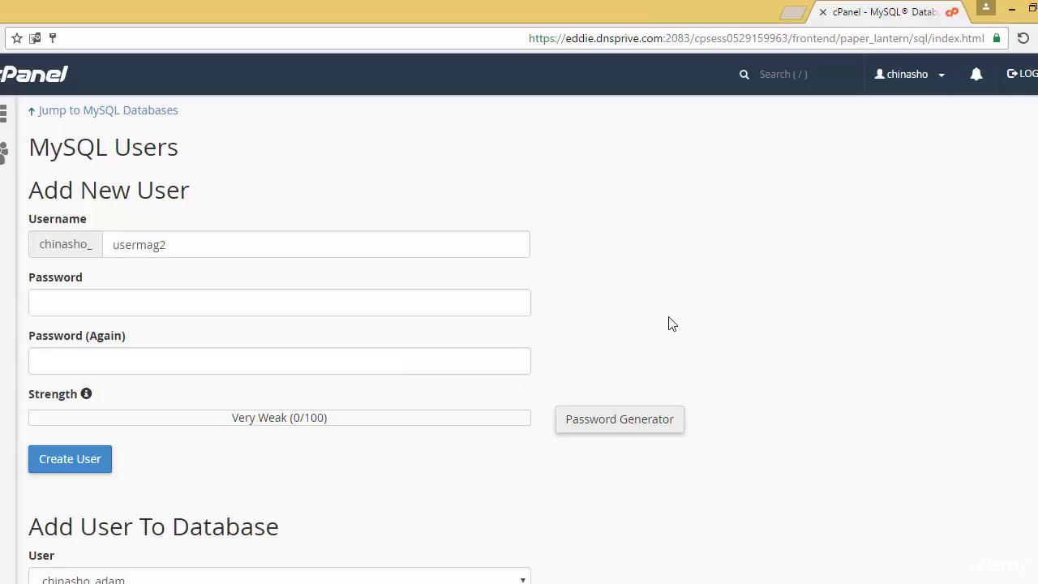
Step: Generate a password for the new MySQL user, copy it, and apply it to both password fields
left_click(630, 425)
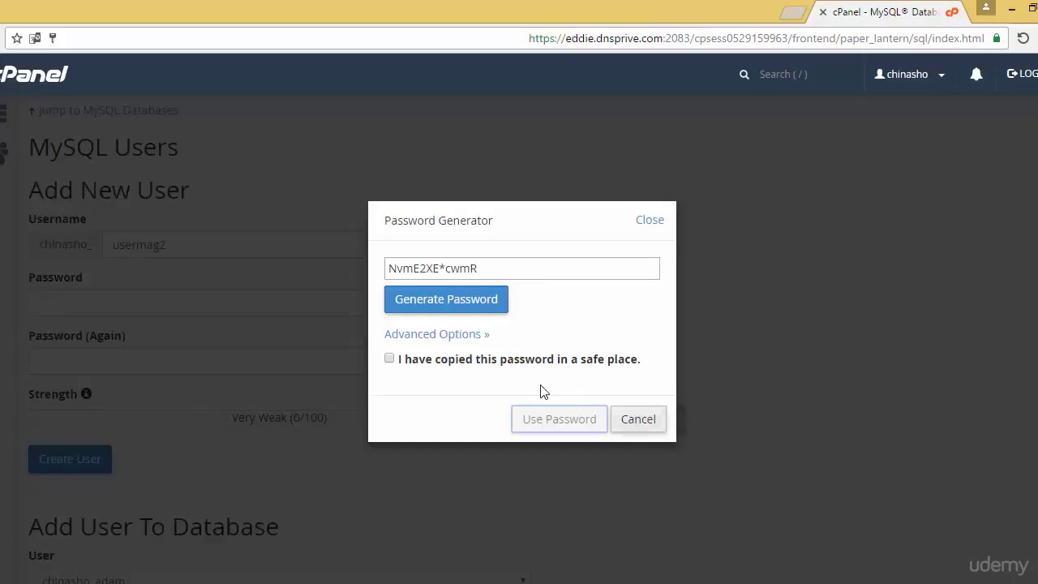
triple_click(491, 266)
key("ctrl+c")
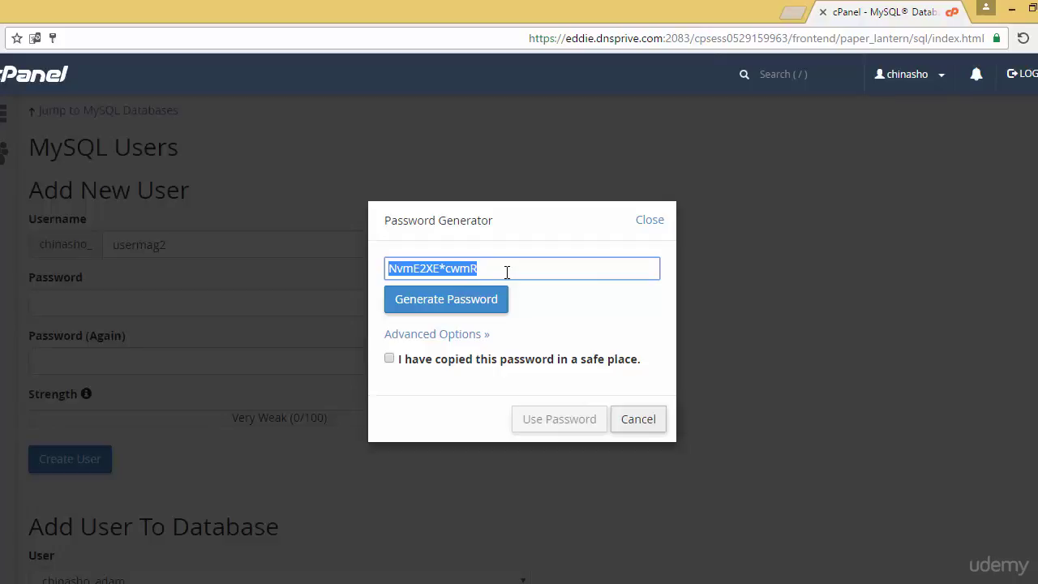
left_click(390, 361)
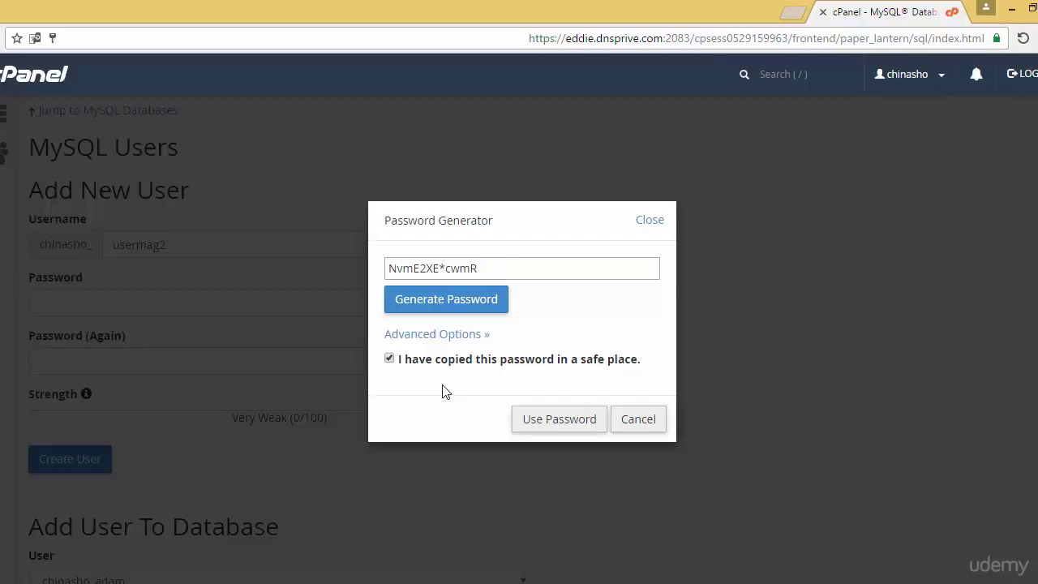
left_click(569, 423)
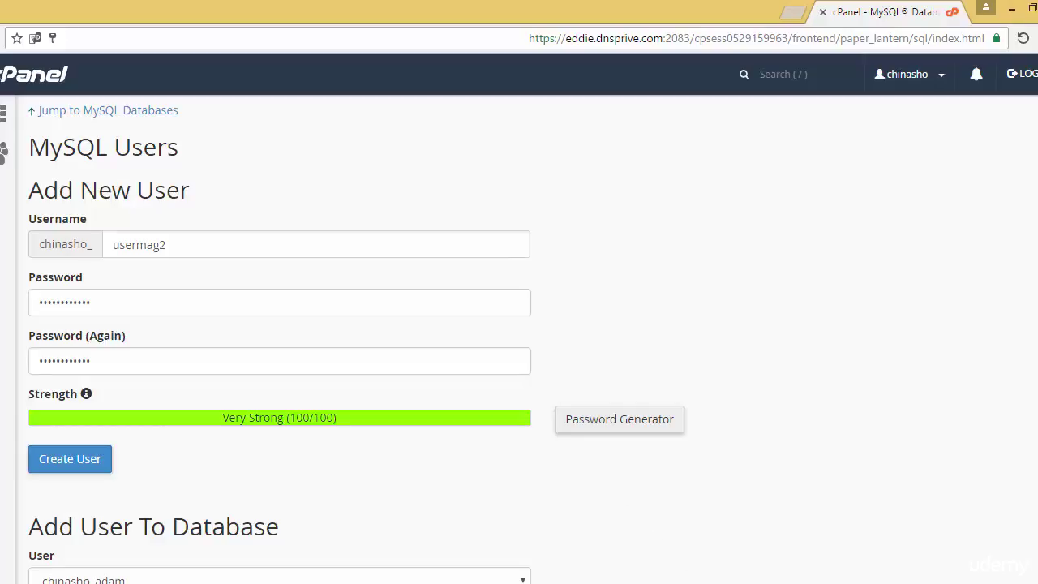
Step: Switch to the WordPad document and paste the generated password after the "pass:" label
left_click(631, 535)
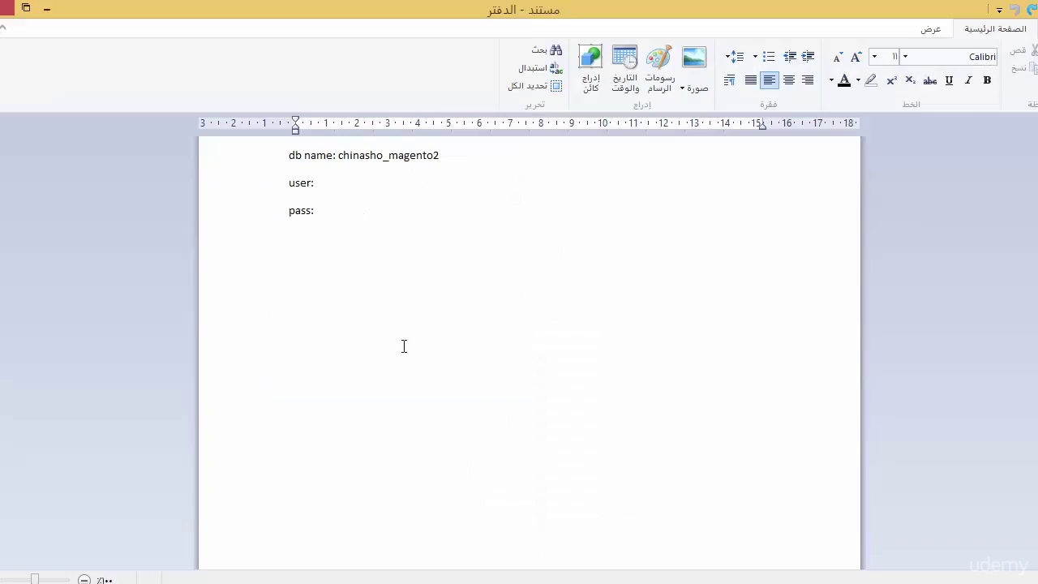
left_click(333, 214)
key("ctrl+v")
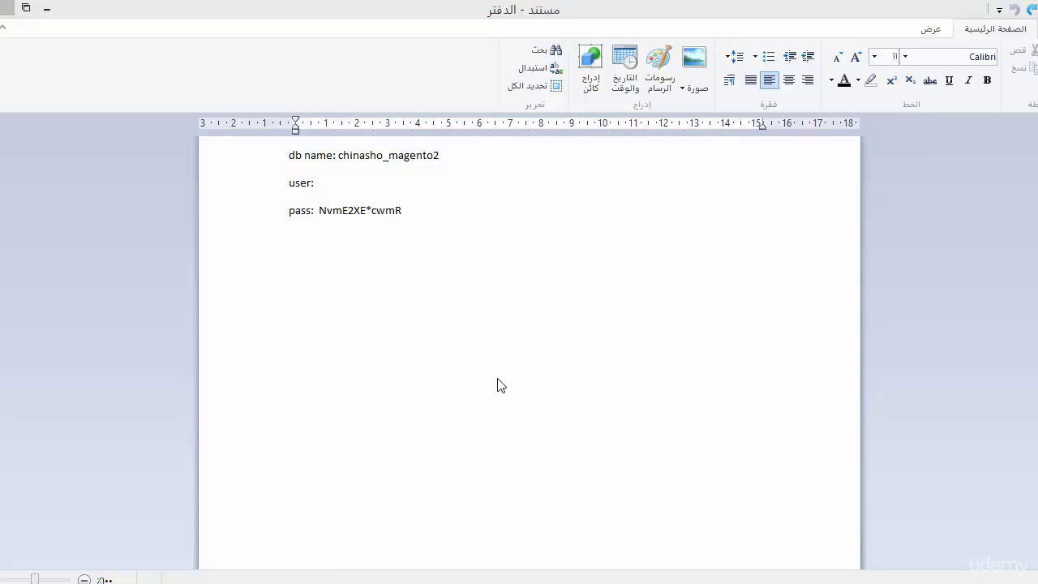
left_click(277, 98)
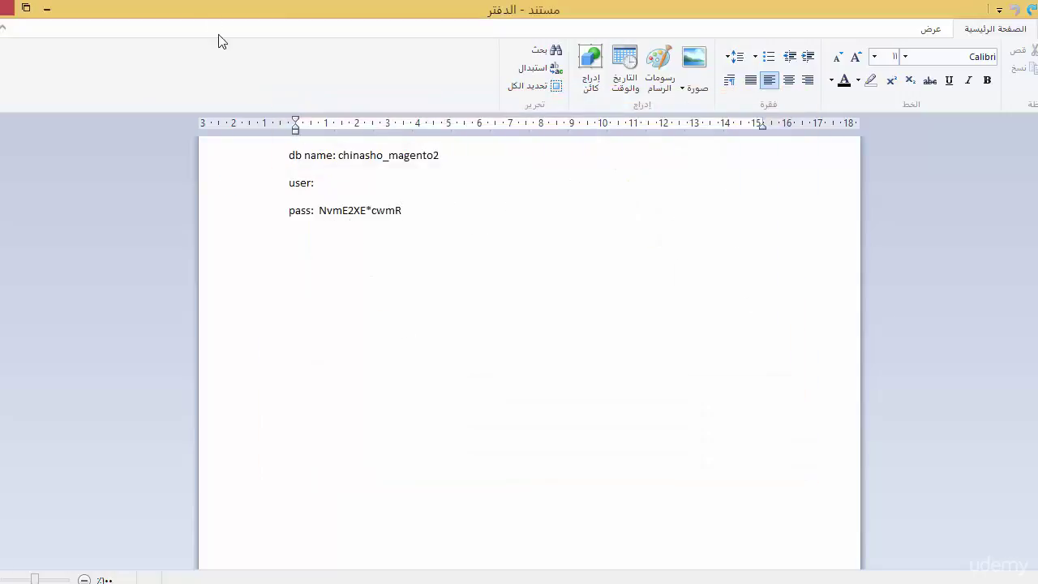
Step: Return to cPanel, create the MySQL user usermag2, and dismiss the browser's offer to save the password
left_click(47, 8)
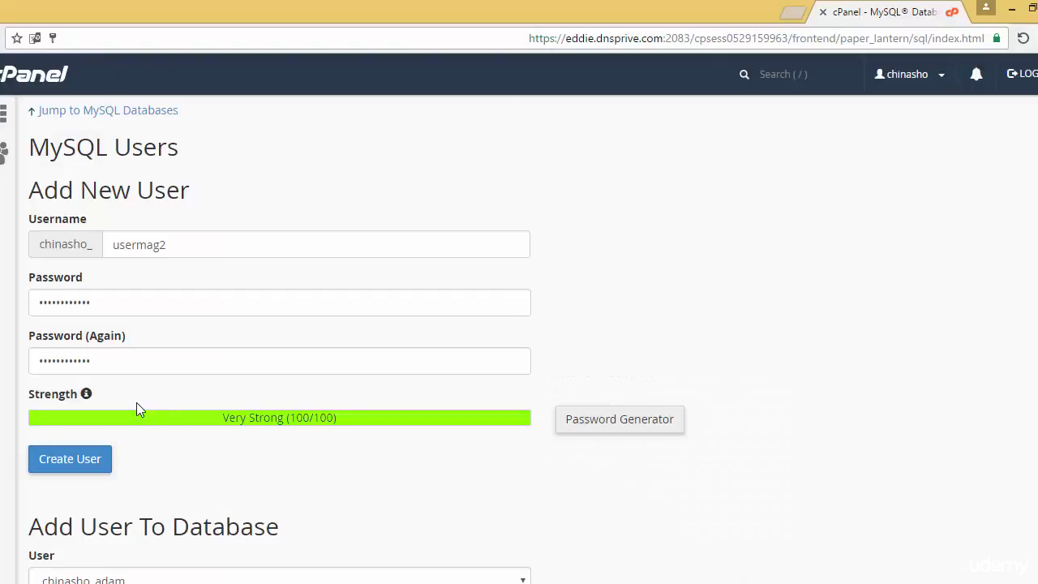
left_click(78, 465)
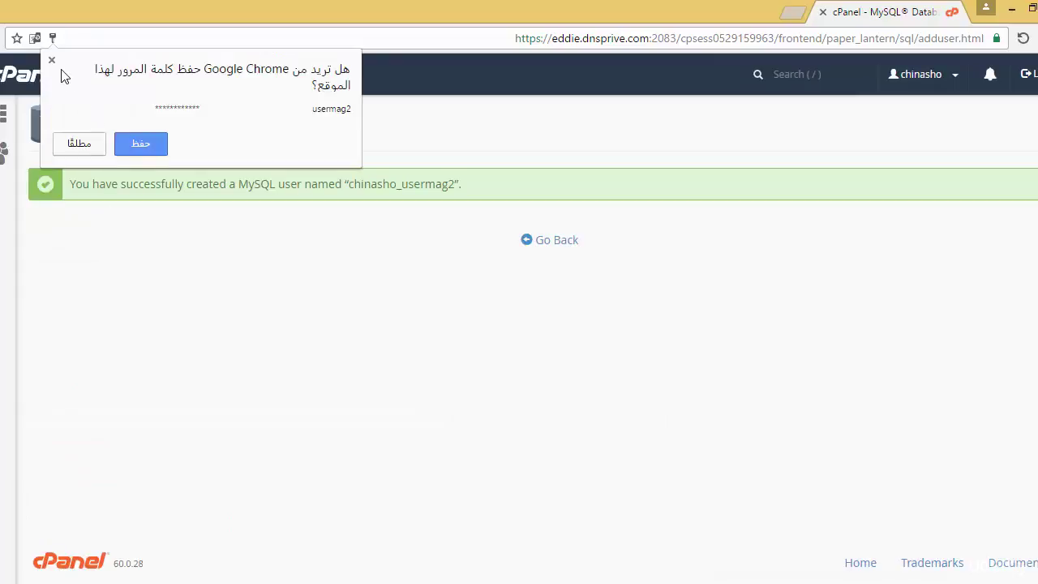
left_click(52, 61)
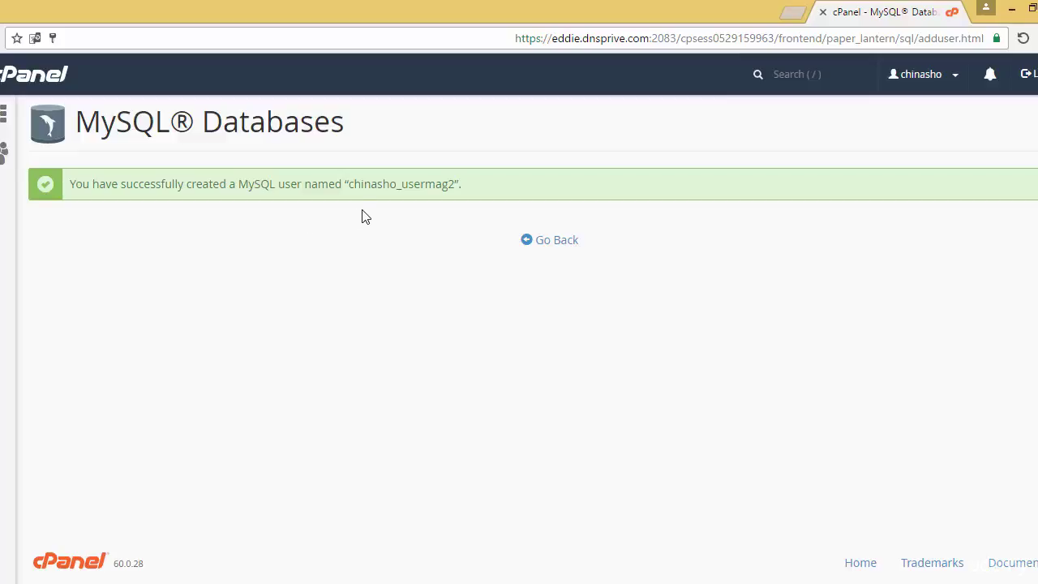
left_click_drag(369, 184, 456, 182)
key("ctrl+c")
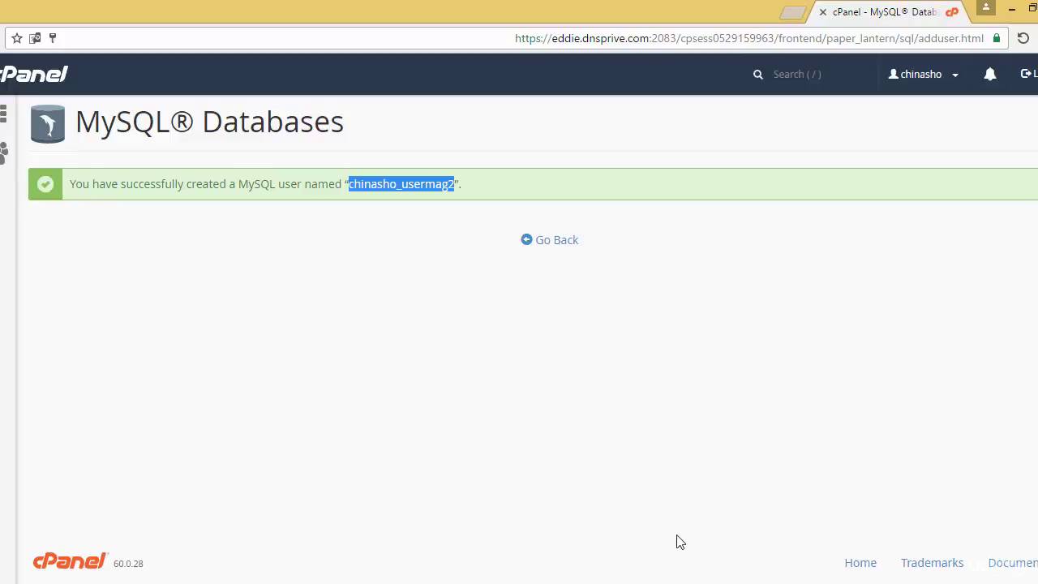
left_click(689, 583)
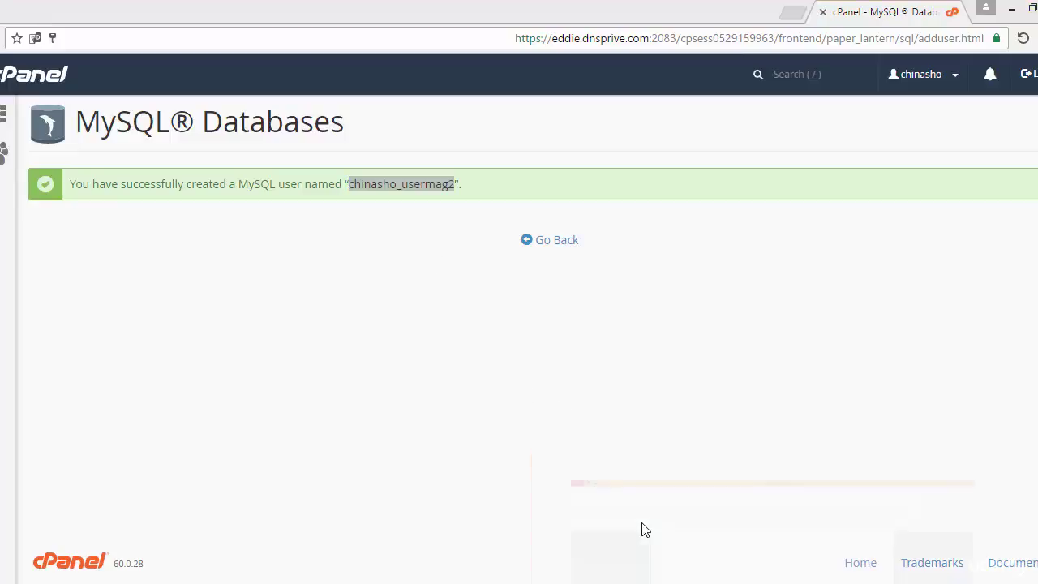
left_click(645, 530)
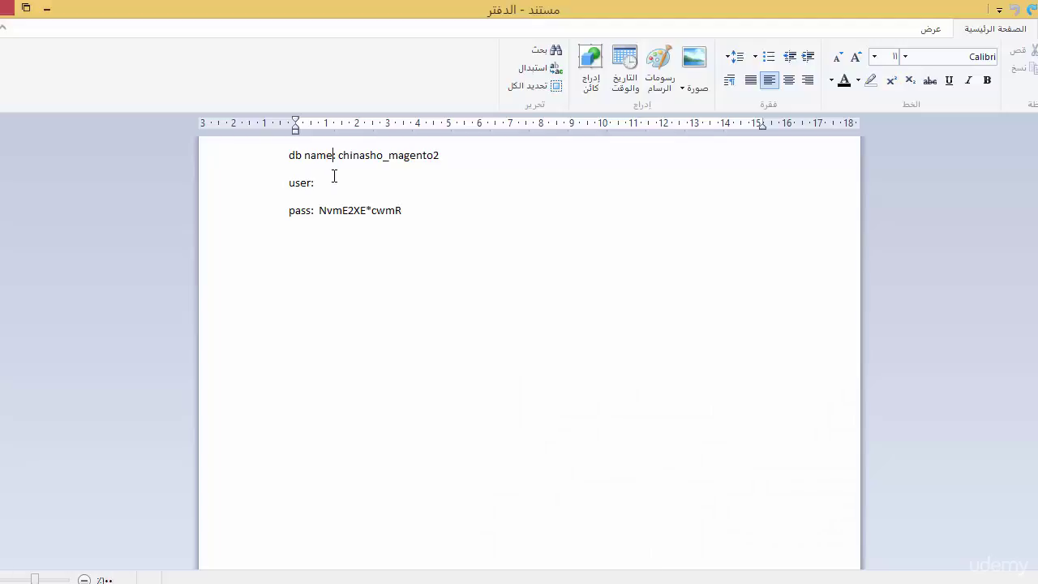
key("ctrl+v")
left_click(46, 9)
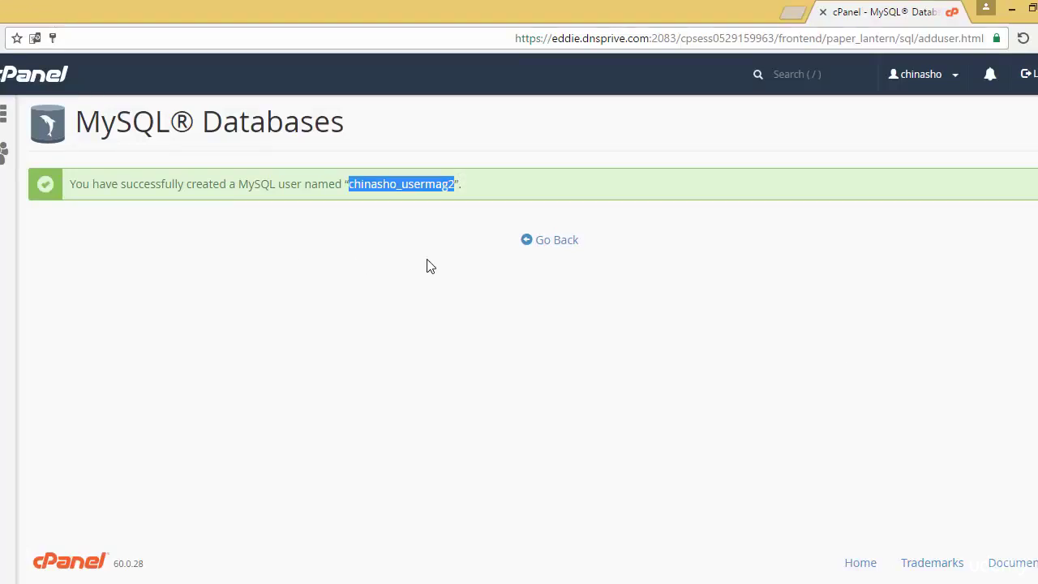
Step: Go back to the MySQL Databases page and add the user chinasho_usermag2 to the database chinasho_magento2
left_click(558, 242)
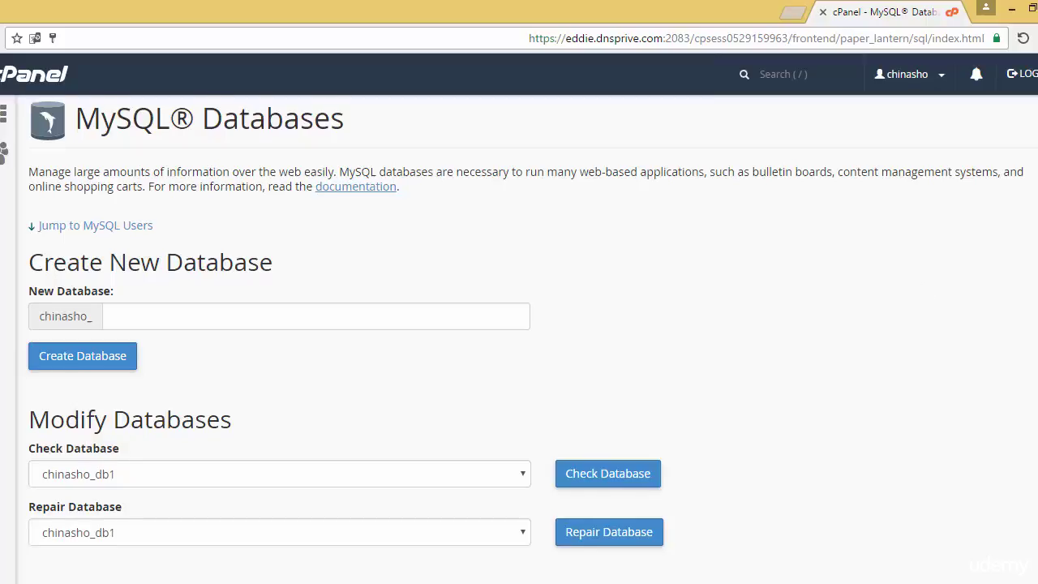
scroll(519, 335, "down", 5)
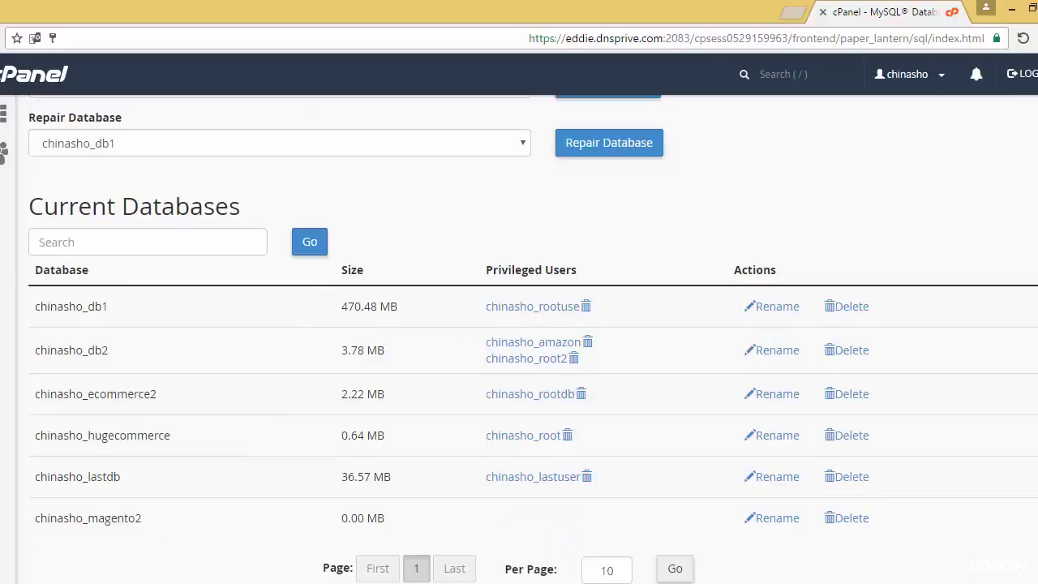
scroll(519, 335, "down", 4)
scroll(519, 334, "down", 5)
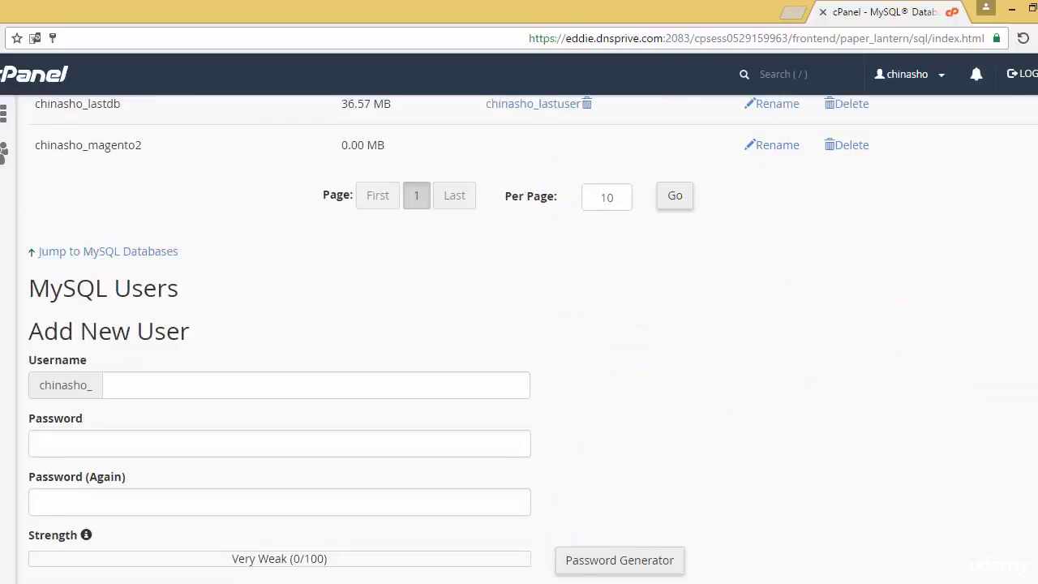
scroll(519, 335, "down", 1)
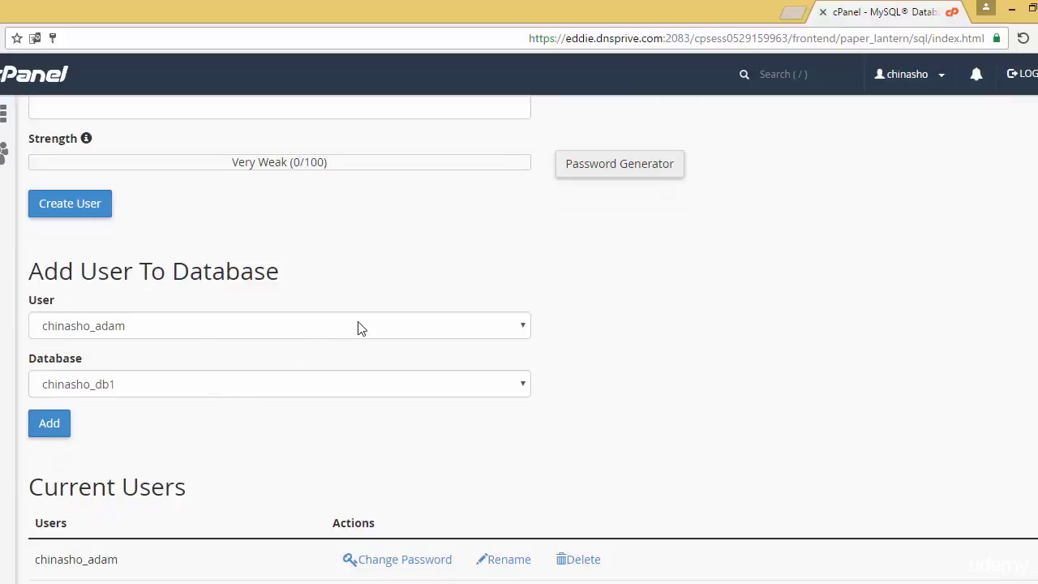
left_click(410, 328)
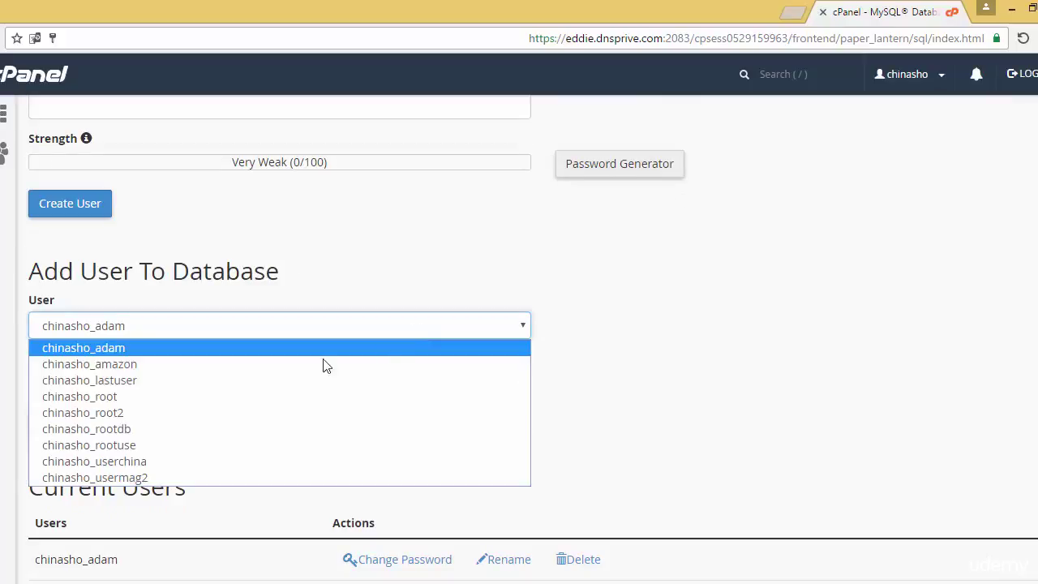
left_click(98, 478)
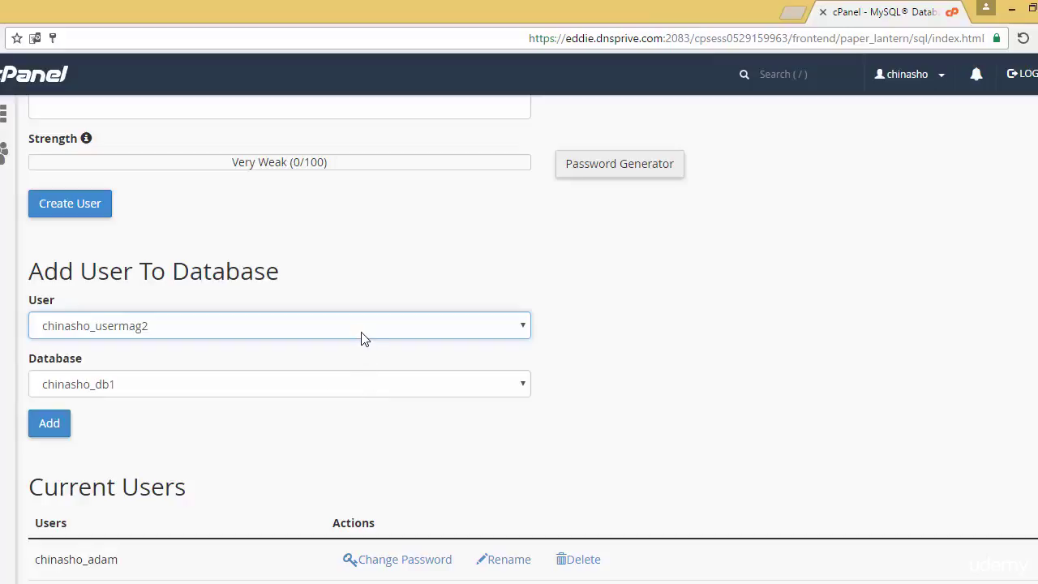
left_click(393, 385)
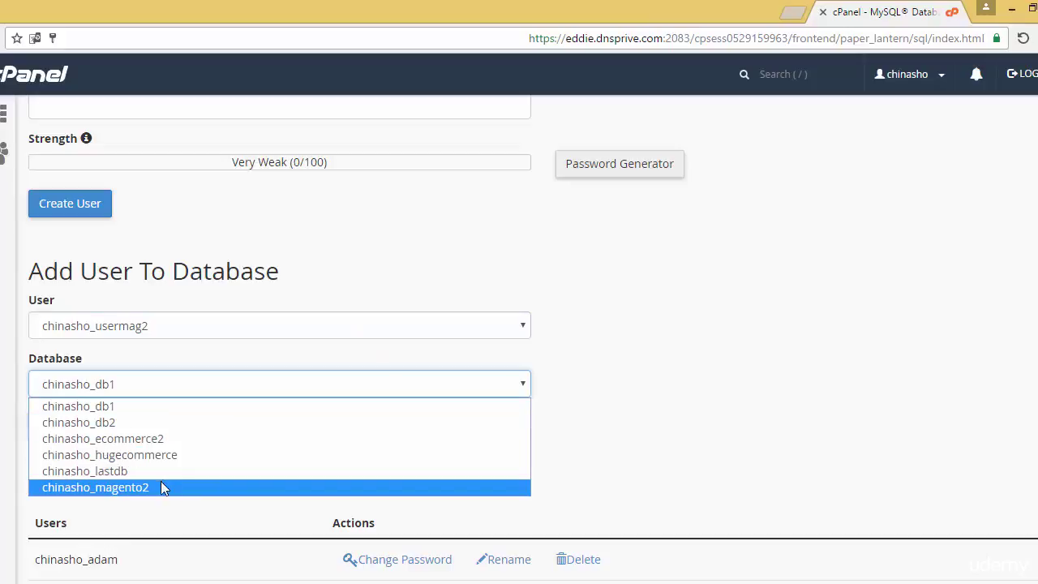
left_click(132, 490)
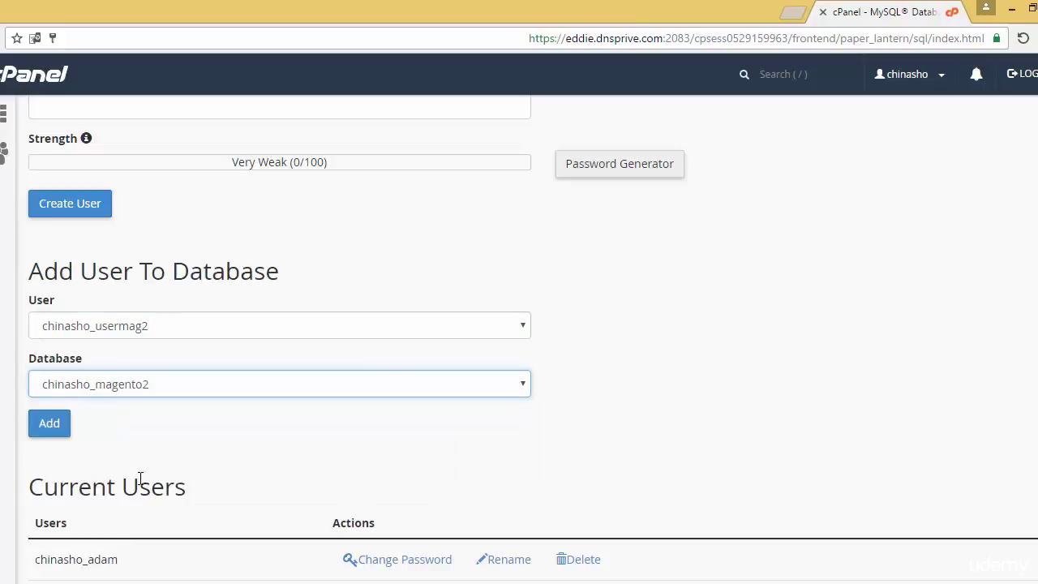
left_click(49, 429)
left_click(51, 429)
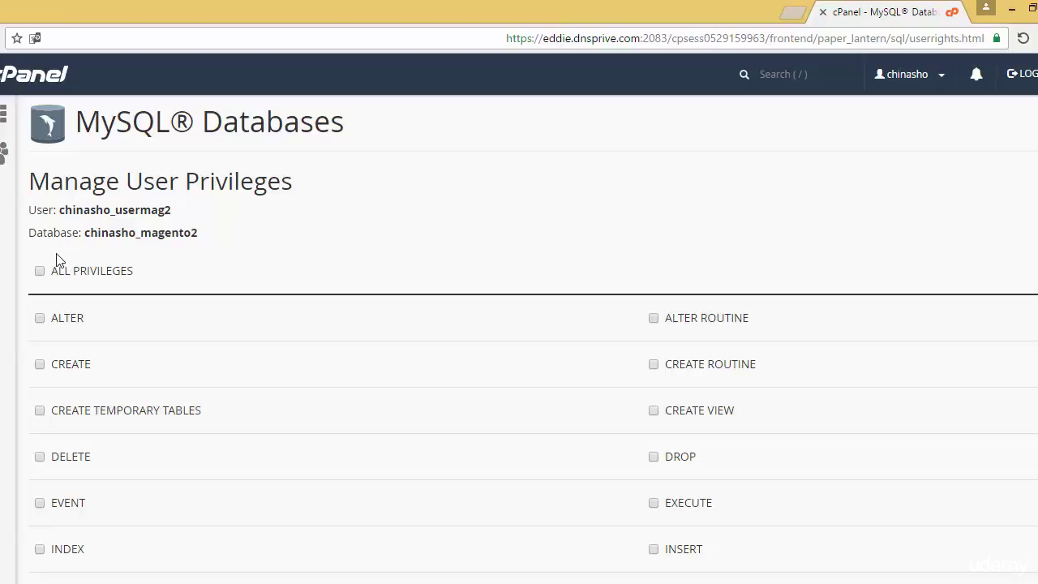
Step: Grant chinasho_usermag2 all privileges on the chinasho_magento2 database and apply the changes
left_click(40, 272)
scroll(533, 336, "down", 3)
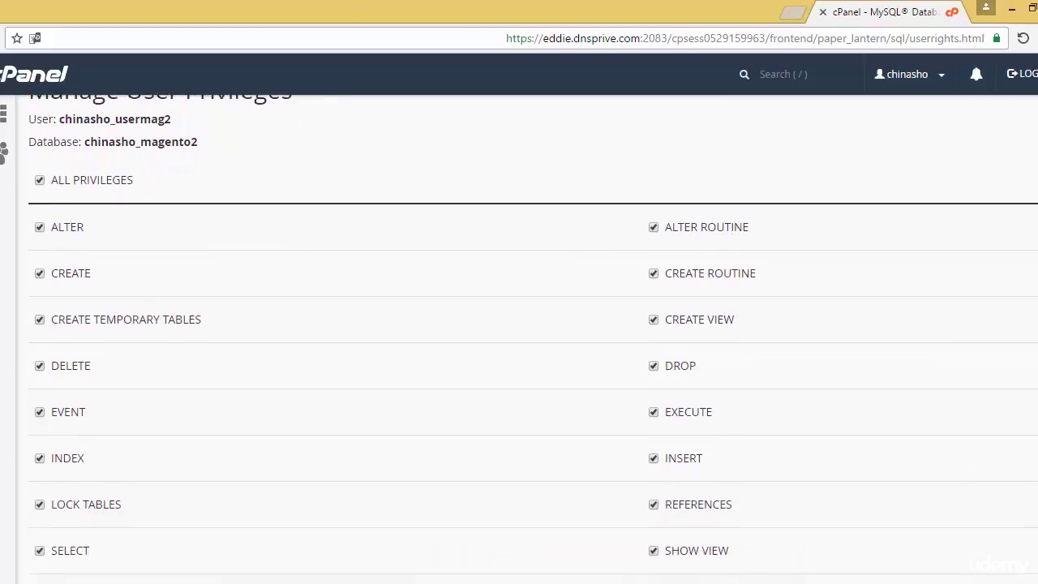
scroll(533, 337, "down", 2)
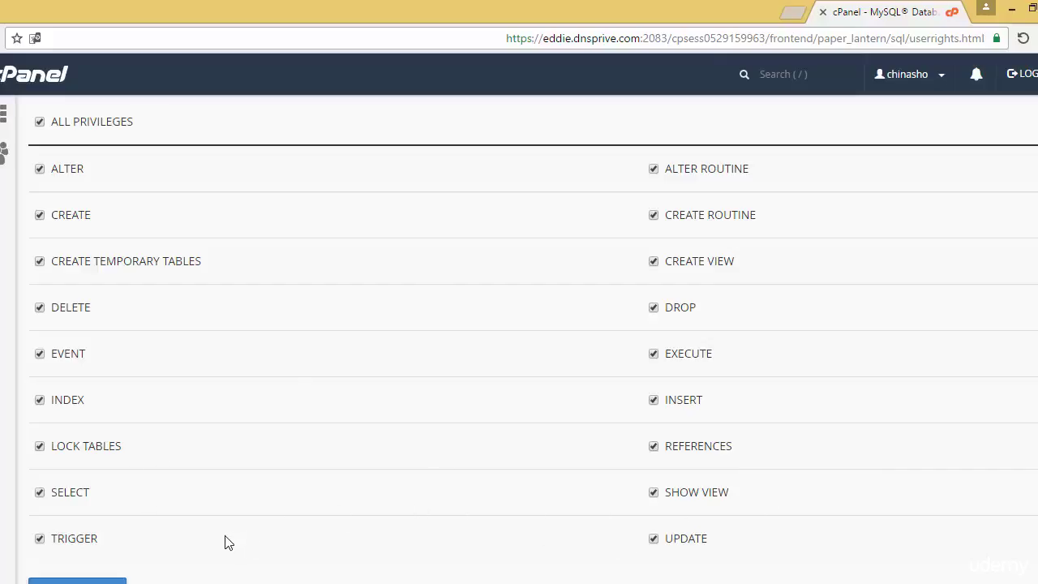
scroll(532, 345, "down", 2)
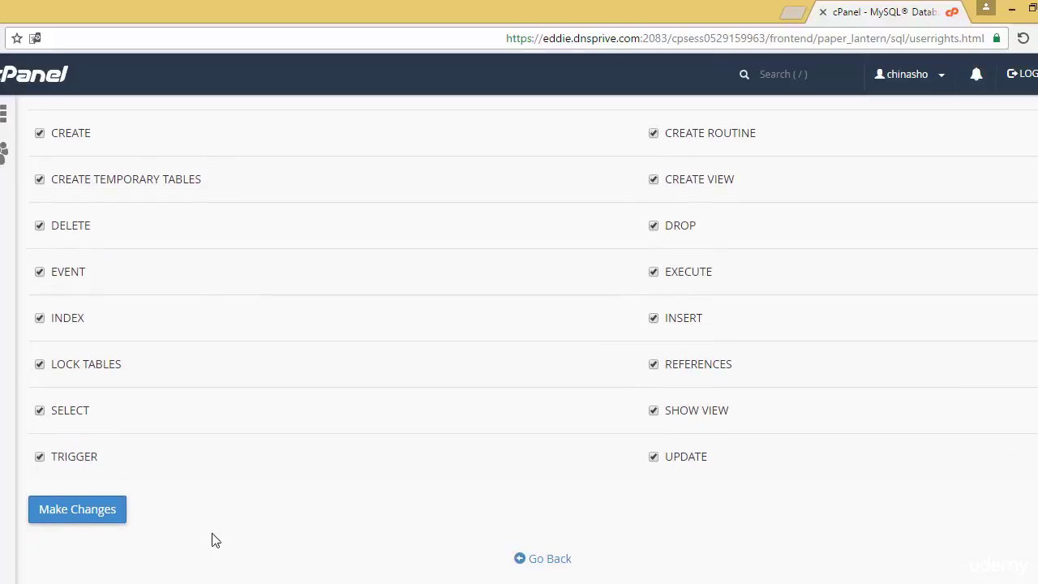
left_click(61, 509)
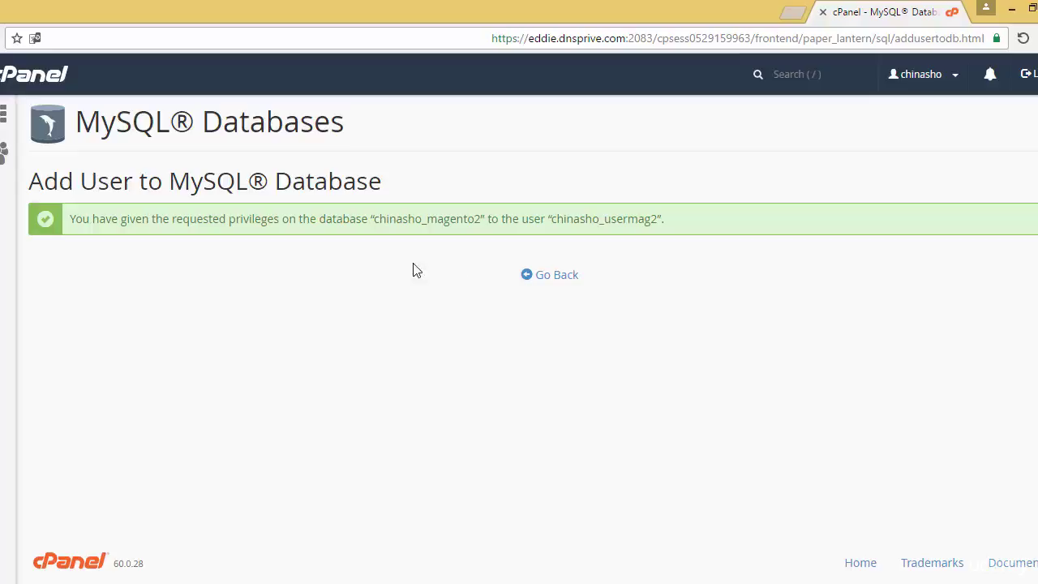
Step: Leave the privileges confirmation page and go to the cPanel home page
left_click(557, 276)
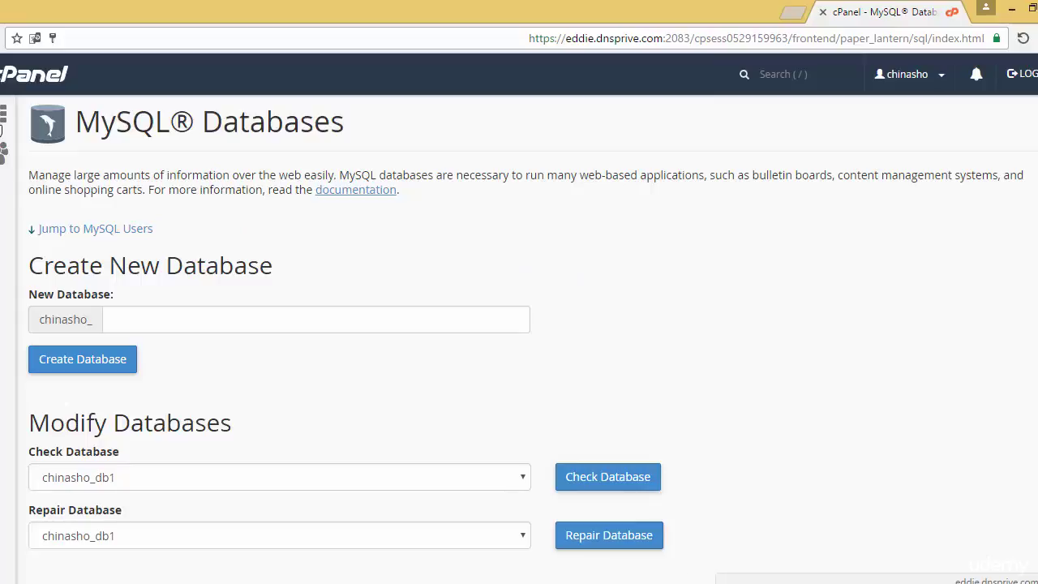
left_click(4, 119)
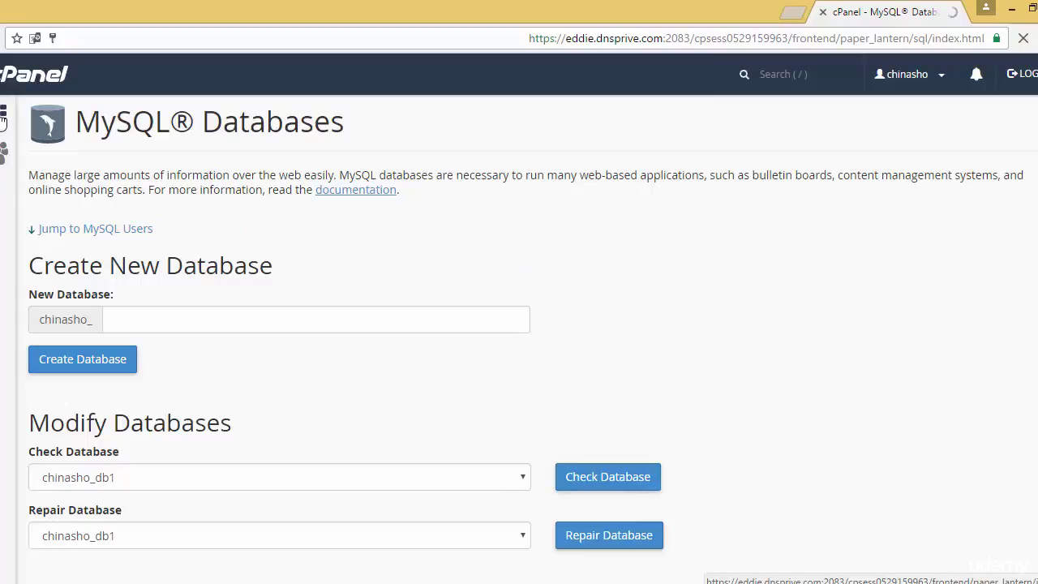